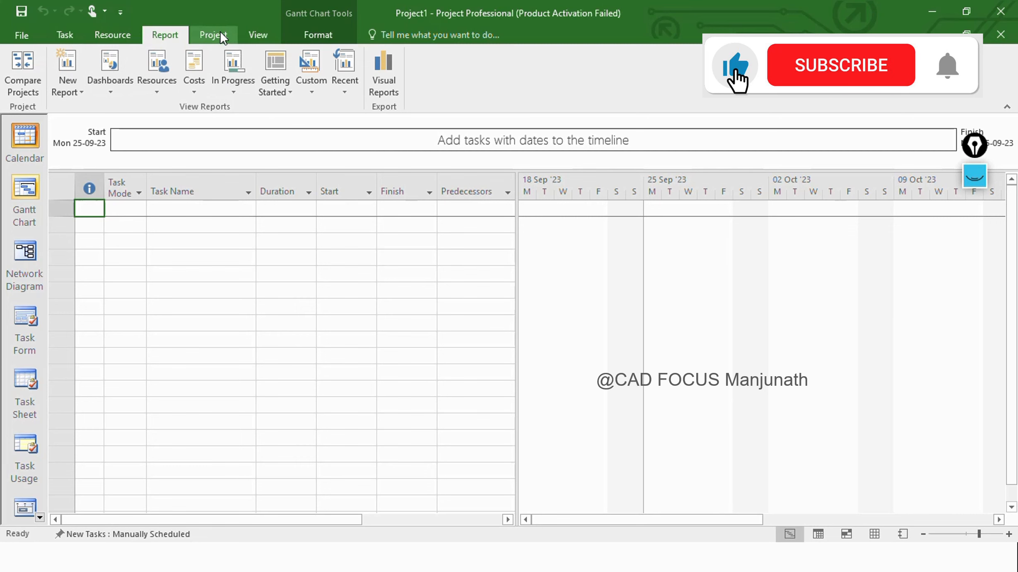
# Review the Standard calendar's working times in the Change Working Time dialog, leaving it without changes.
pyautogui.click(221, 31)
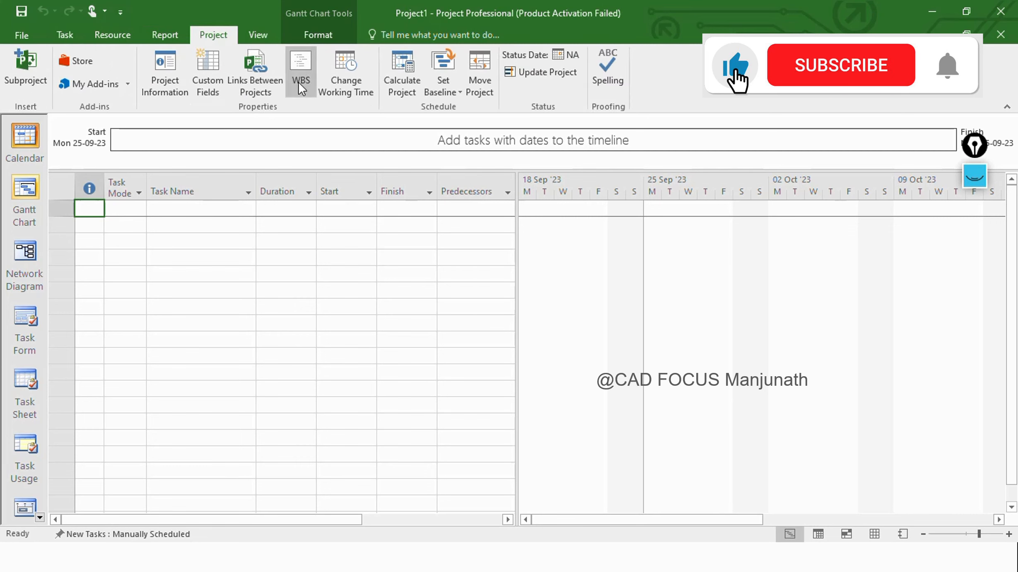
pyautogui.click(342, 78)
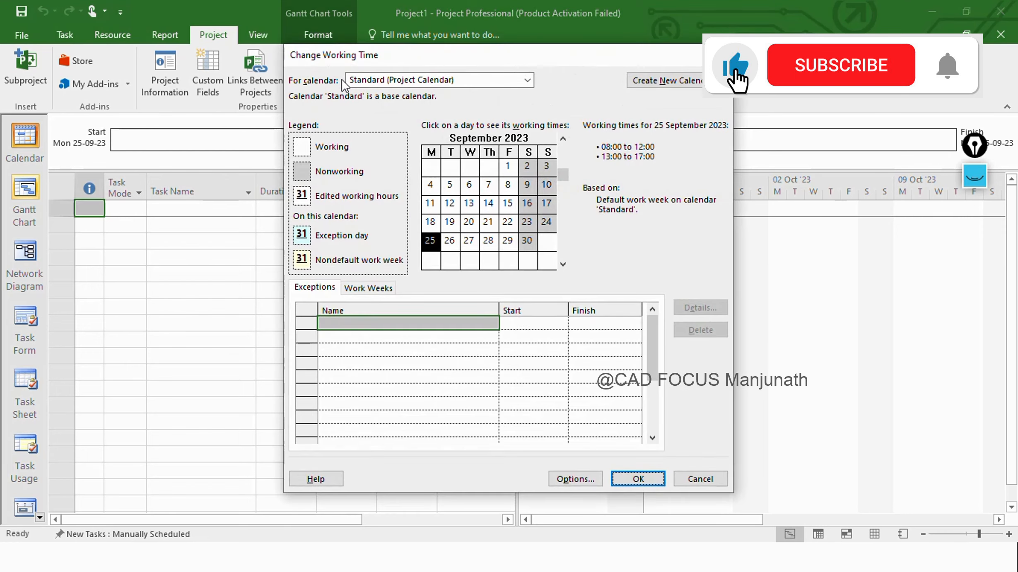
pyautogui.moveTo(382, 64); pyautogui.dragTo(273, 66)
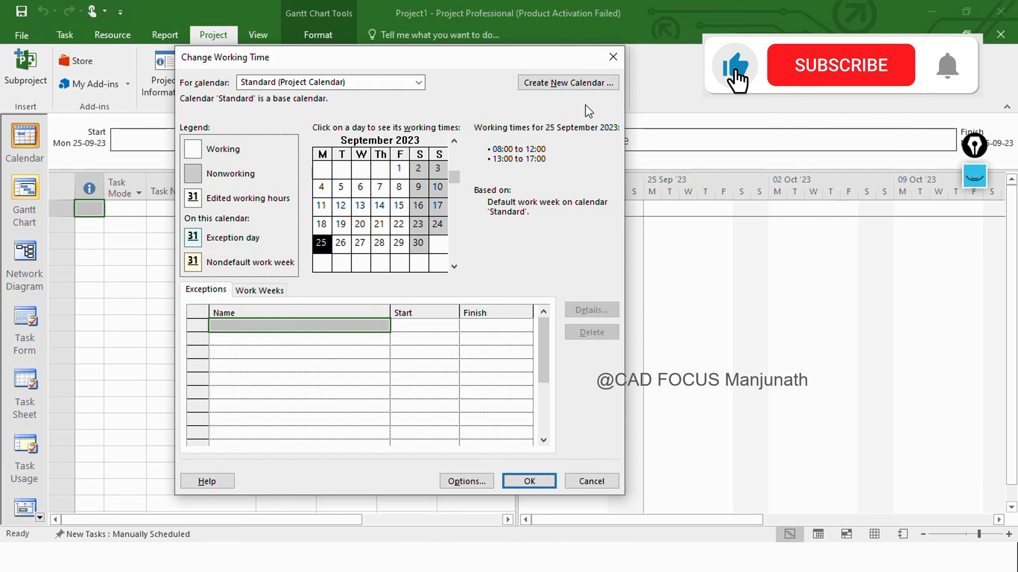
pyautogui.press('Escape')
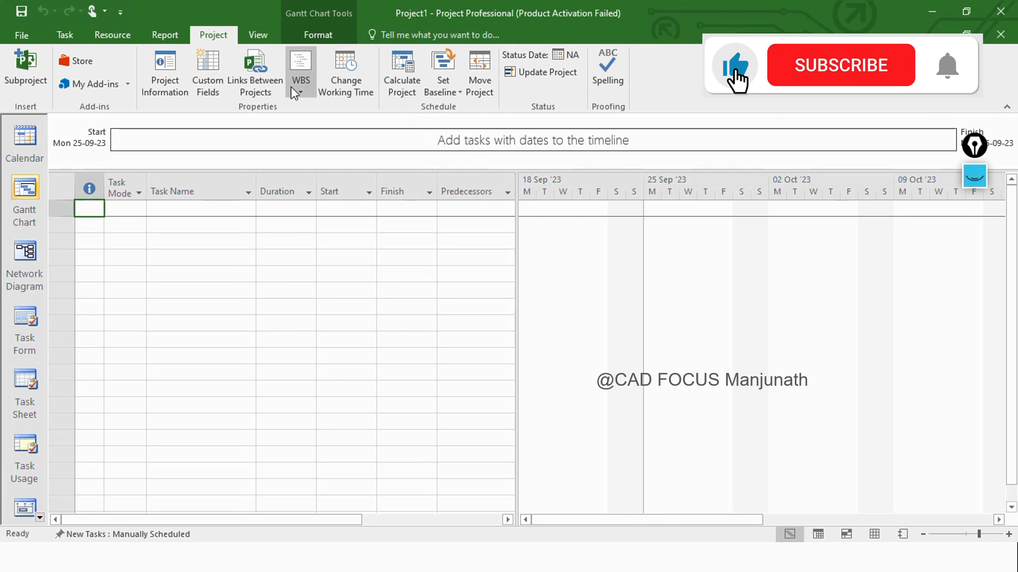
# Review the project information, including the start date, scheduling direction and calendar, and close it.
pyautogui.click(292, 85)
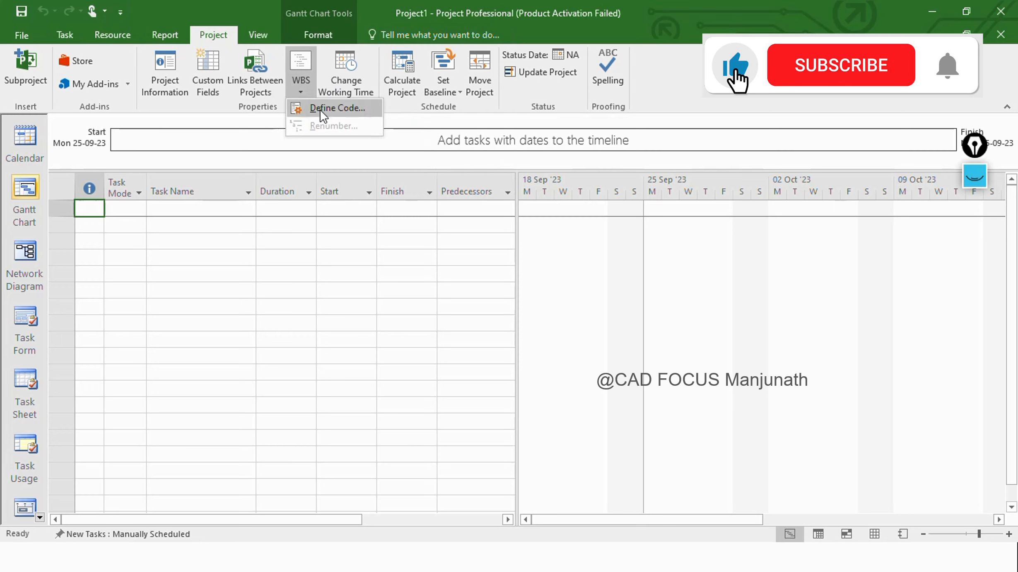
pyautogui.click(172, 83)
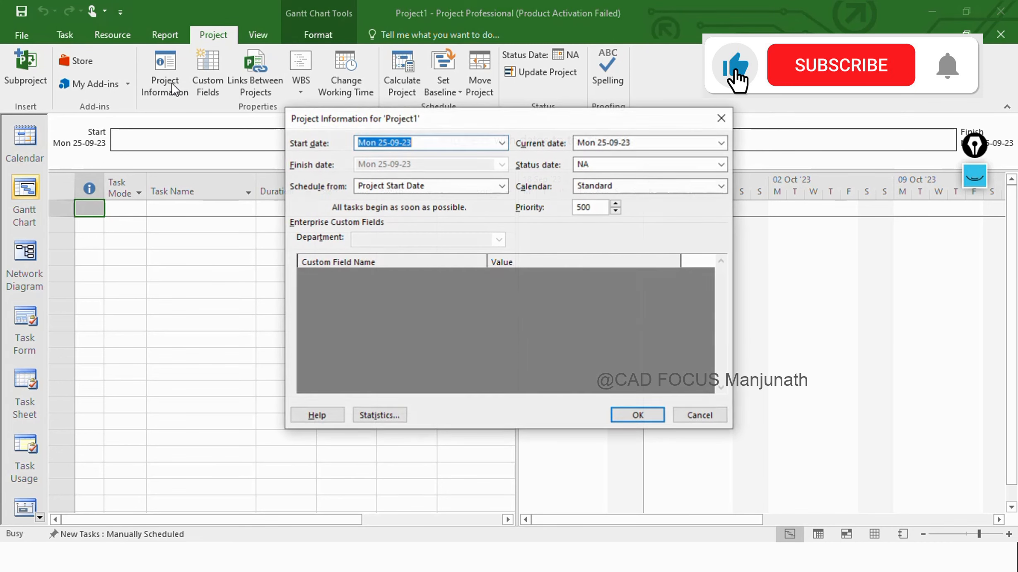
pyautogui.moveTo(448, 118); pyautogui.dragTo(457, 72)
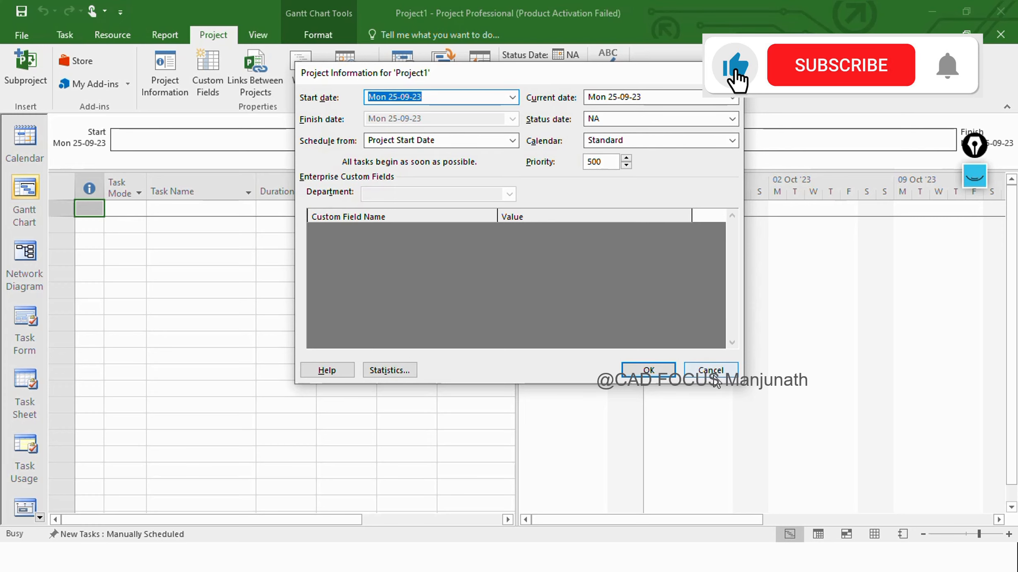
pyautogui.click(648, 370)
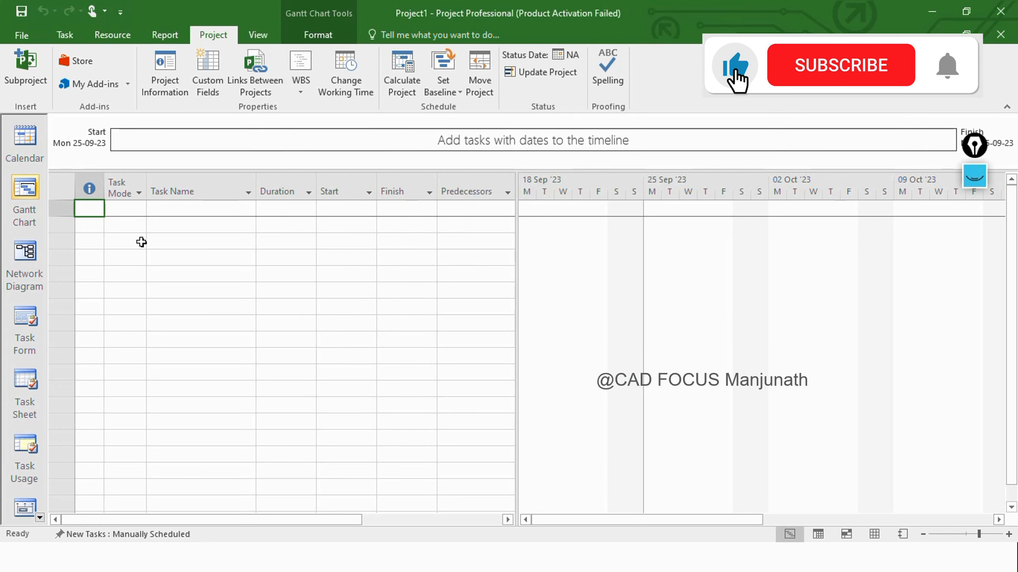
# Enter SOP, A, B and C as the first four task names in the task table.
pyautogui.click(165, 227)
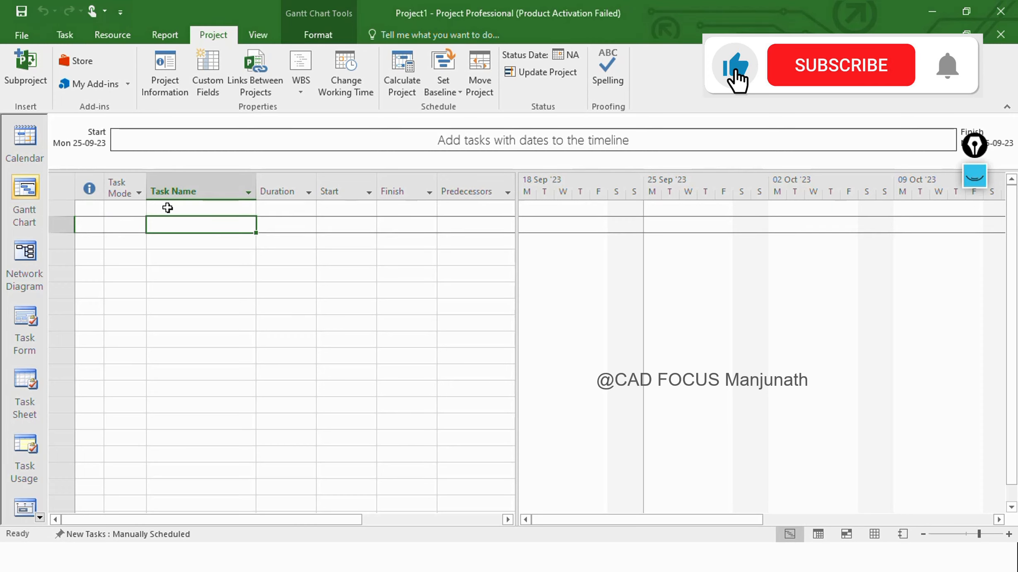
pyautogui.click(167, 208)
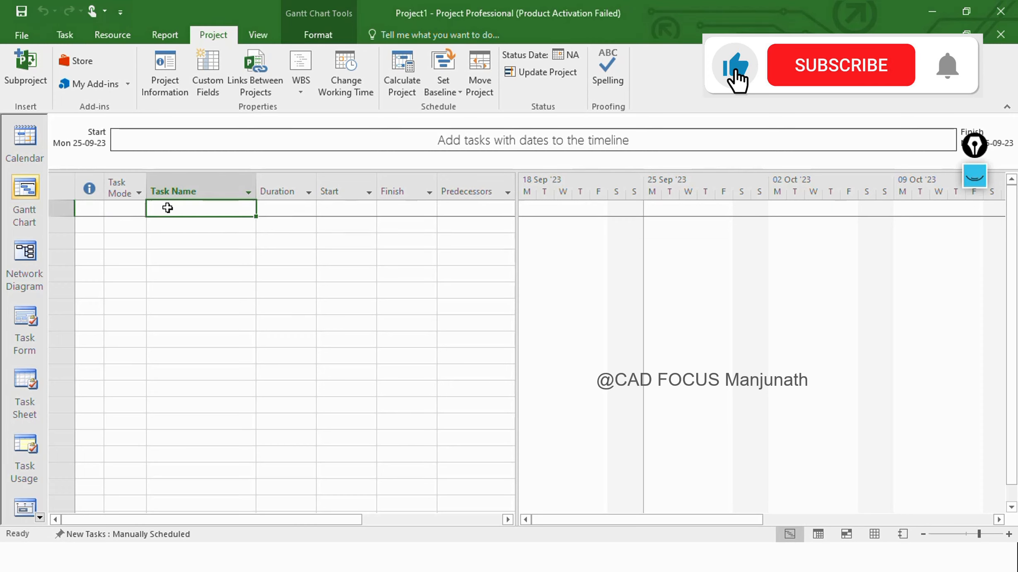
pyautogui.write('SOP')
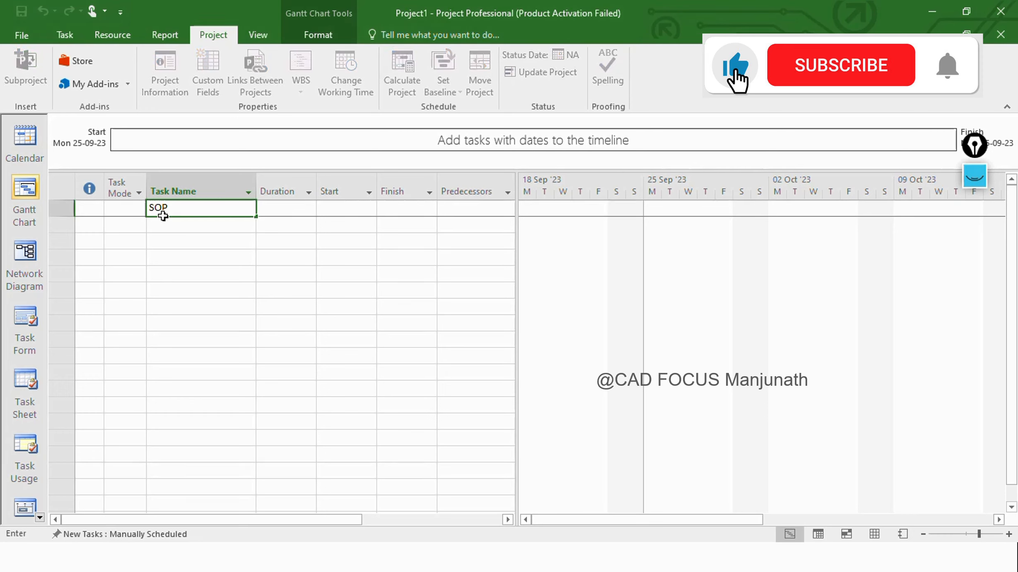
pyautogui.click(161, 231)
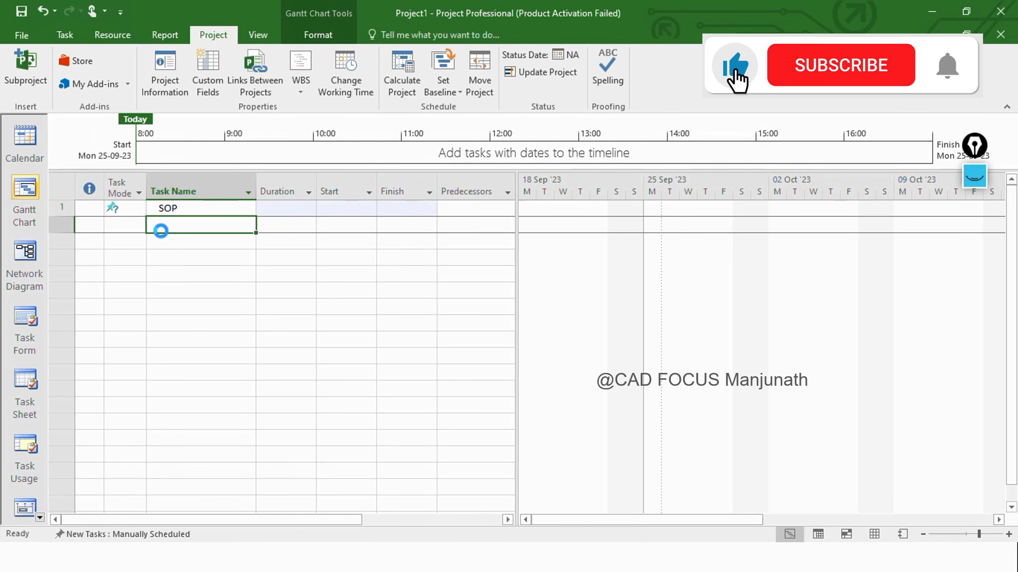
pyautogui.write('A')
pyautogui.click(160, 238)
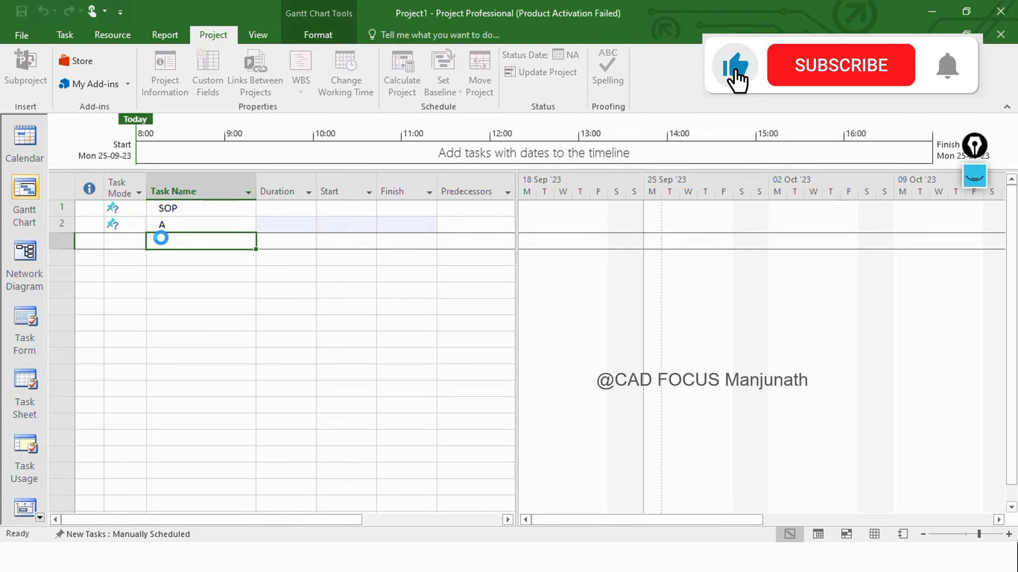
pyautogui.write('B')
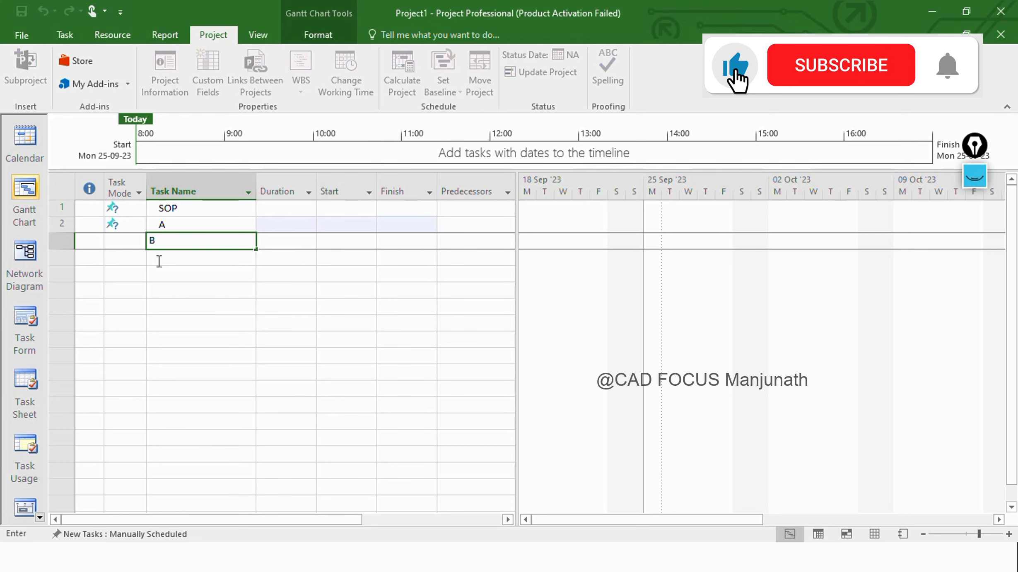
pyautogui.click(159, 258)
pyautogui.write('C')
# Add tasks D, E and EOP below task C.
pyautogui.click(159, 274)
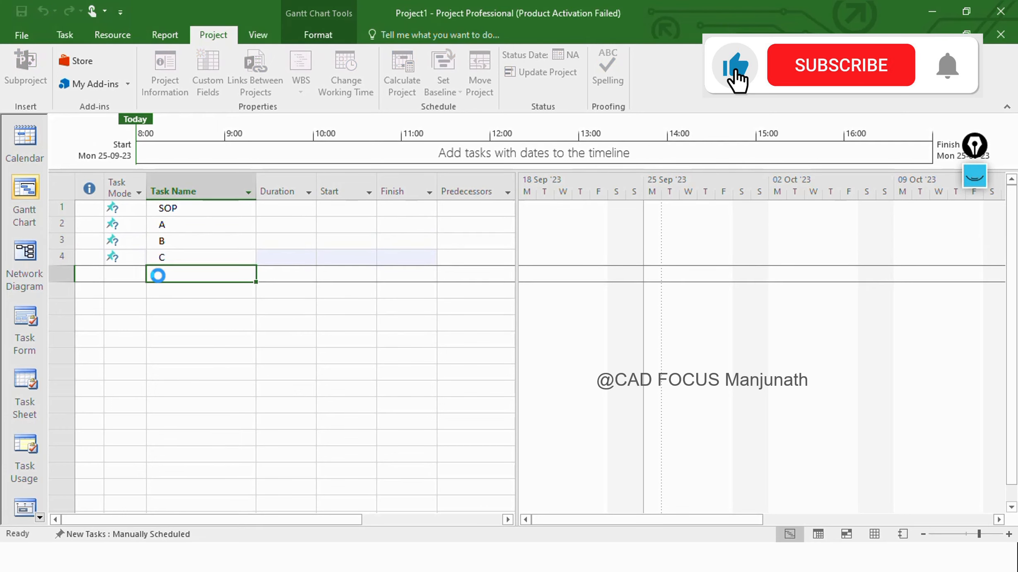
pyautogui.write('D')
pyautogui.click(157, 288)
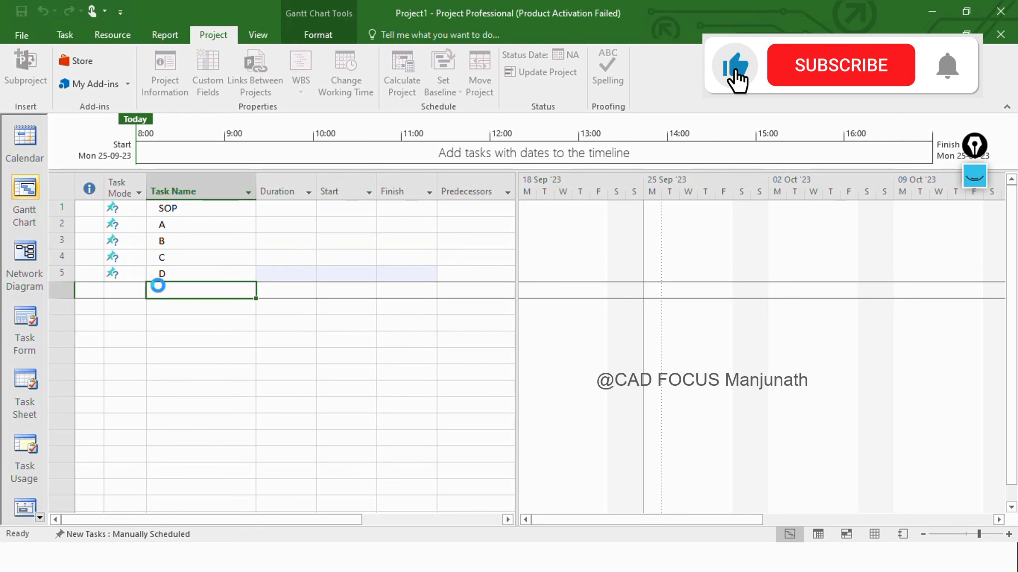
pyautogui.write('E')
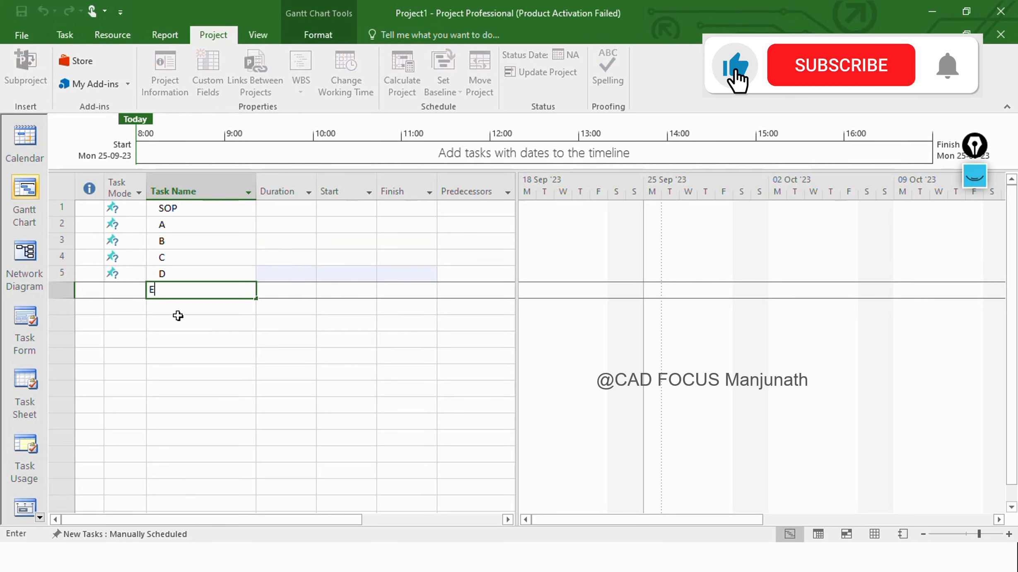
pyautogui.click(177, 308)
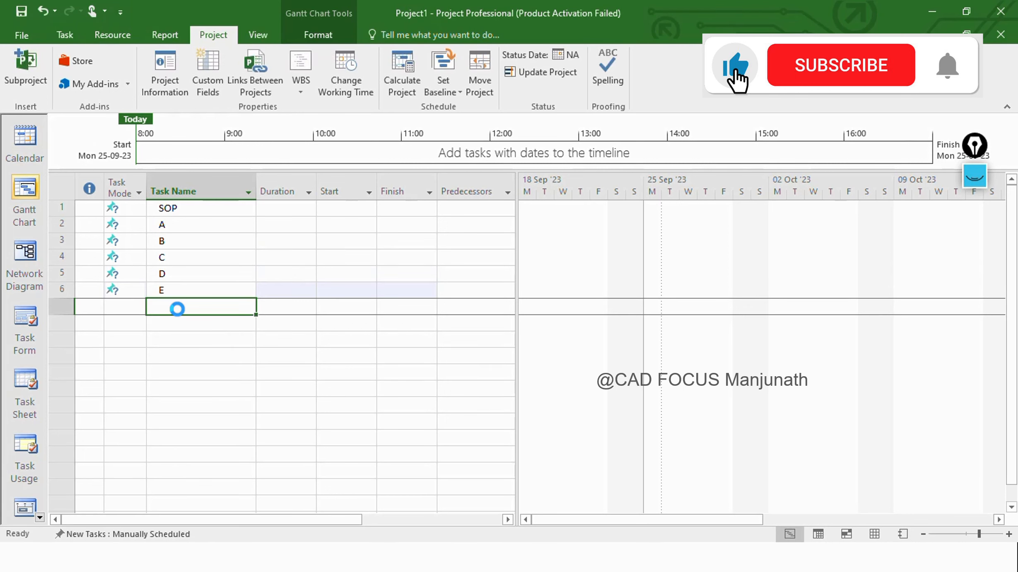
pyautogui.write('EOP')
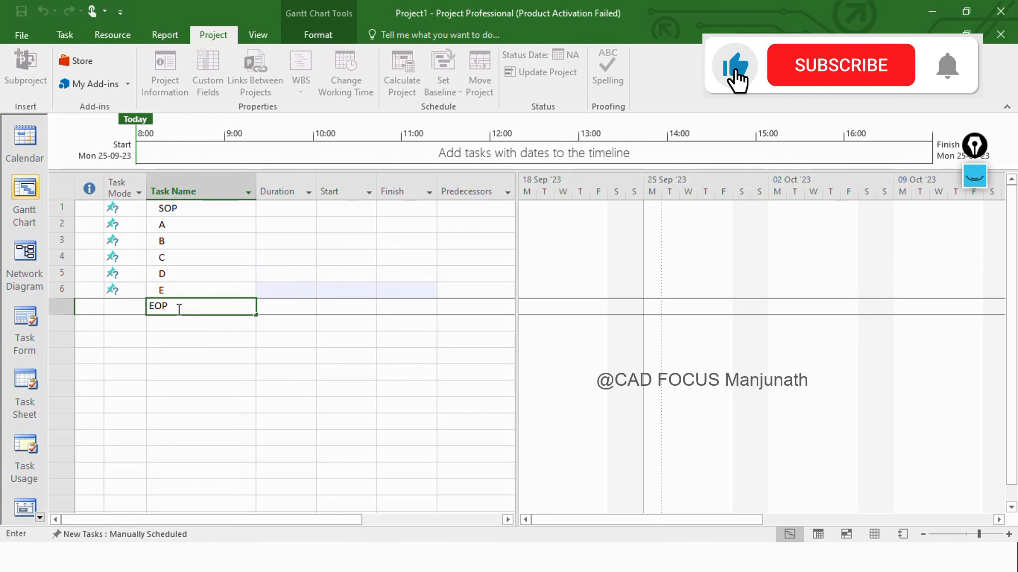
pyautogui.click(289, 310)
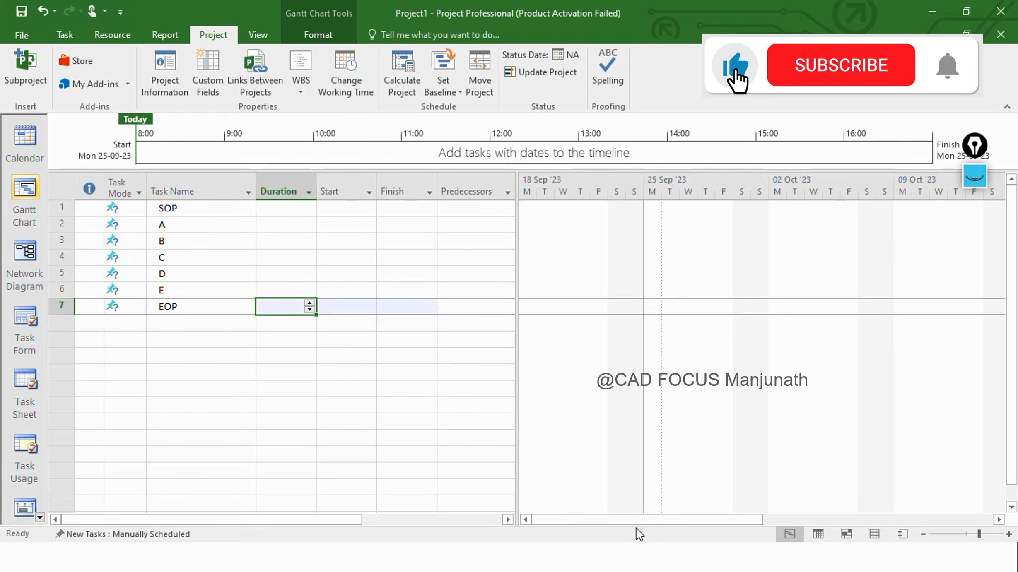
# Set the durations of tasks A, B and C to 5, 6 and 4 days.
pyautogui.moveTo(634, 517); pyautogui.dragTo(550, 515)
pyautogui.click(275, 222)
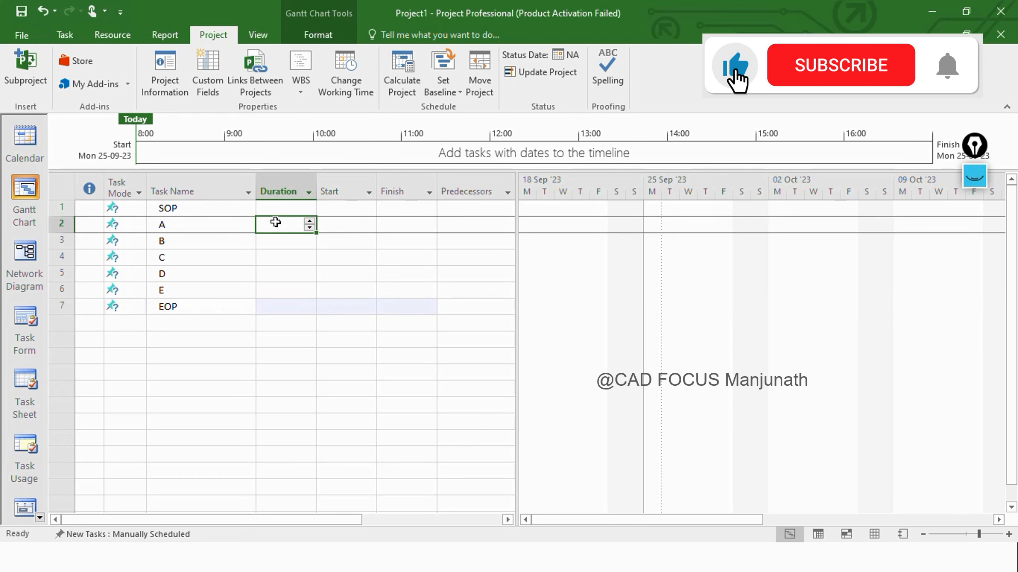
pyautogui.write('5')
pyautogui.press('Return')
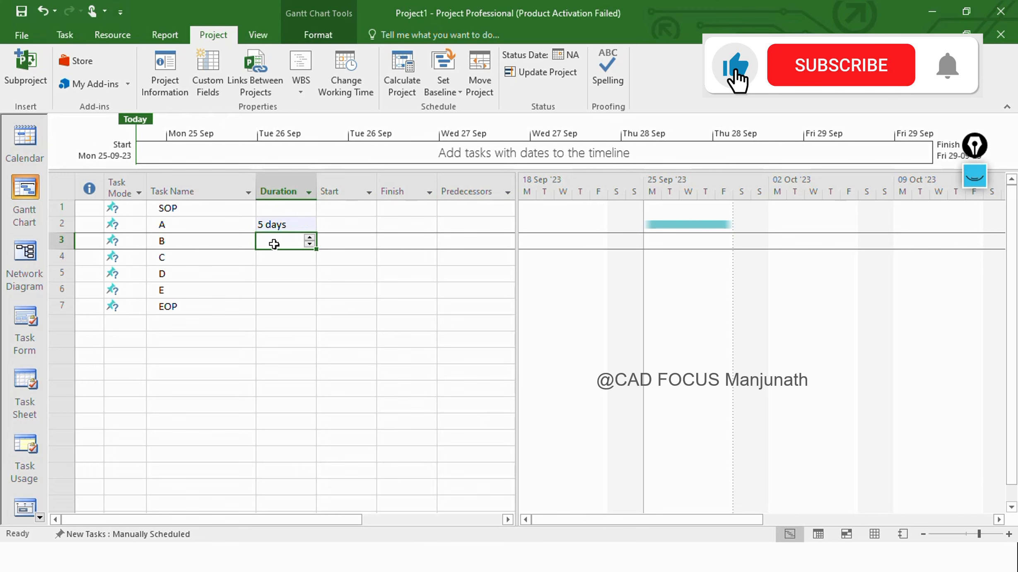
pyautogui.write('6')
pyautogui.press('Return')
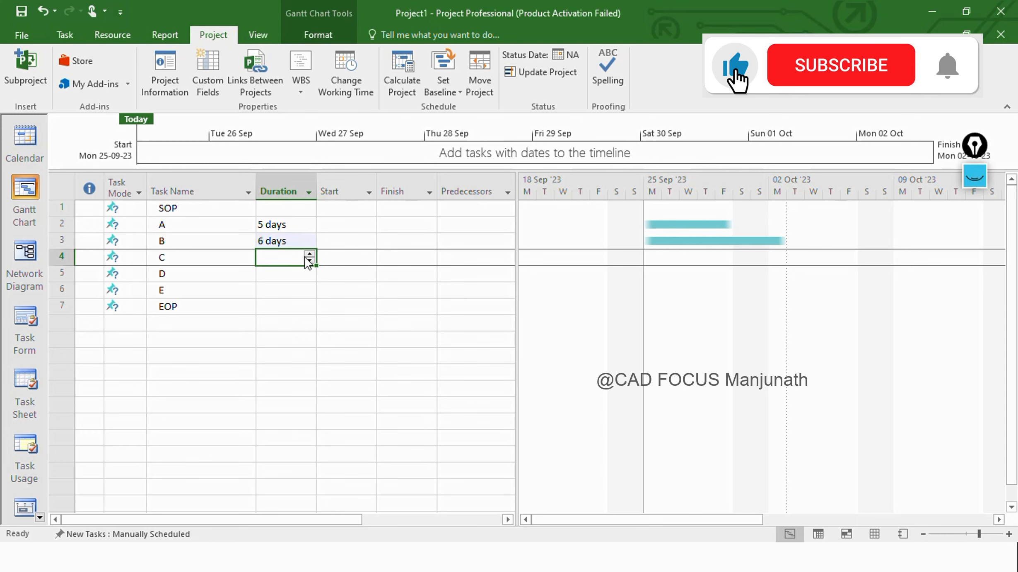
pyautogui.write('4')
pyautogui.press('Return')
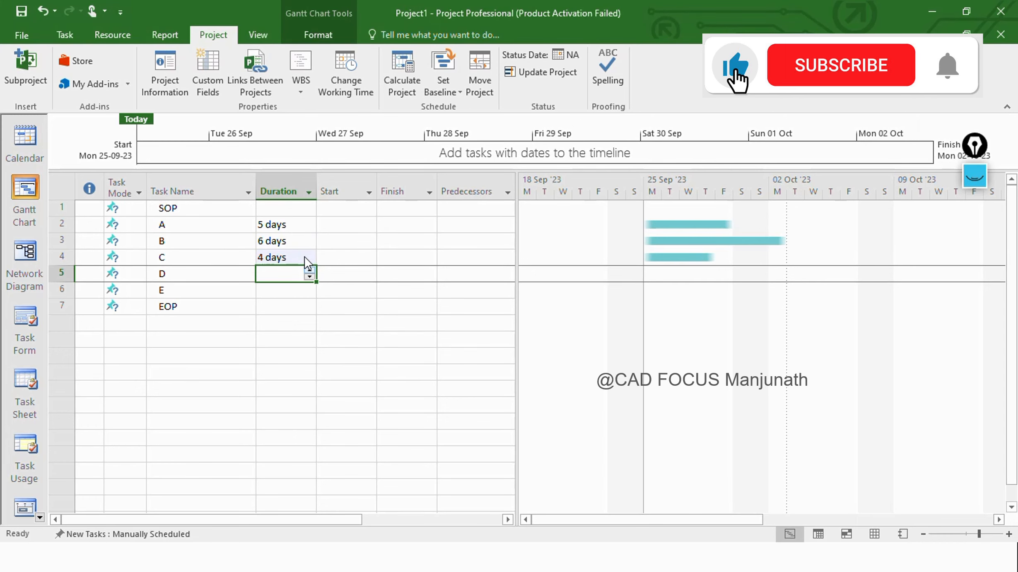
# Set the durations of task D to 2 days, task E to 8 days and EOP to 0 days.
pyautogui.write('2')
pyautogui.press('Return')
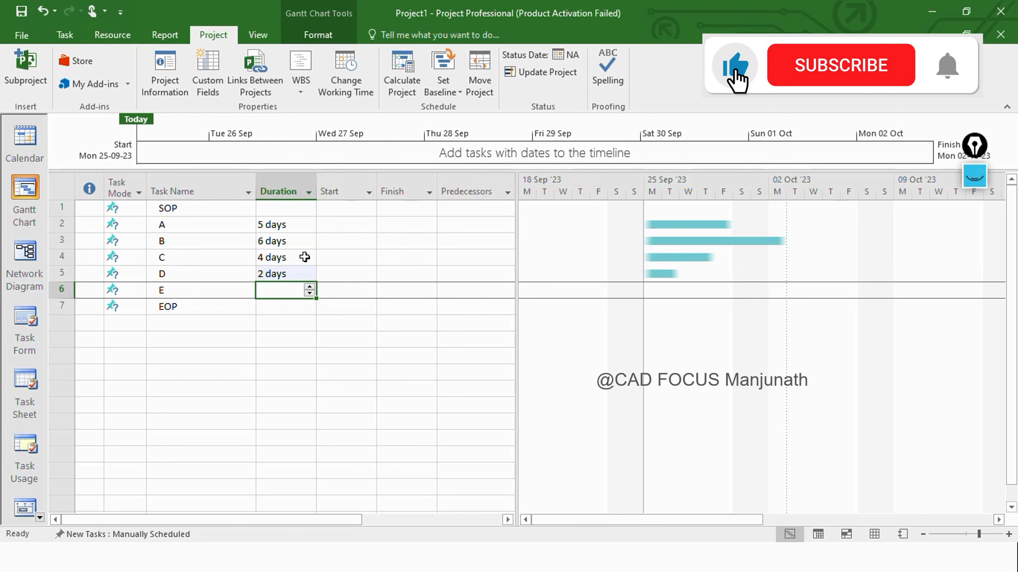
pyautogui.write('8')
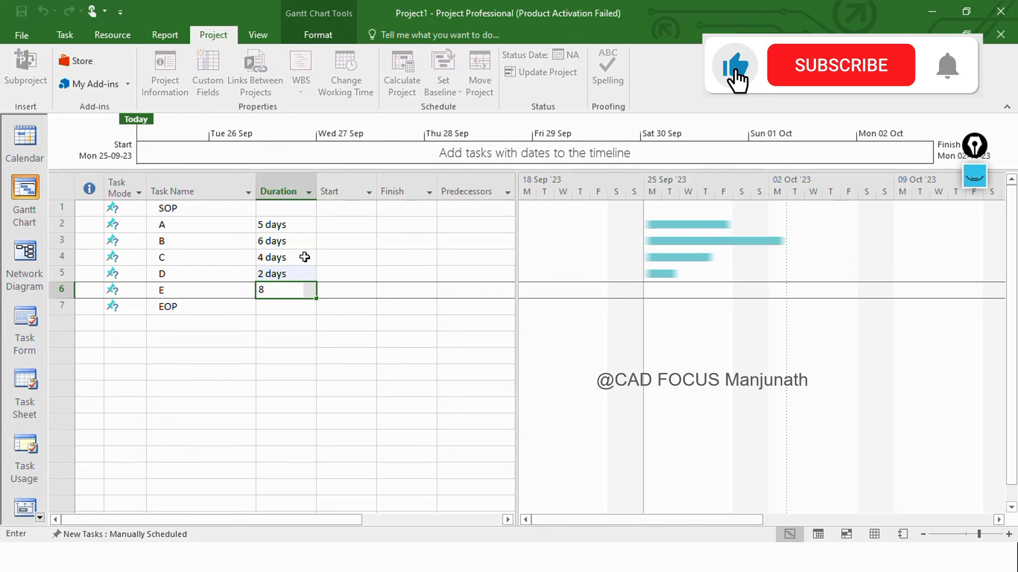
pyautogui.press('Return')
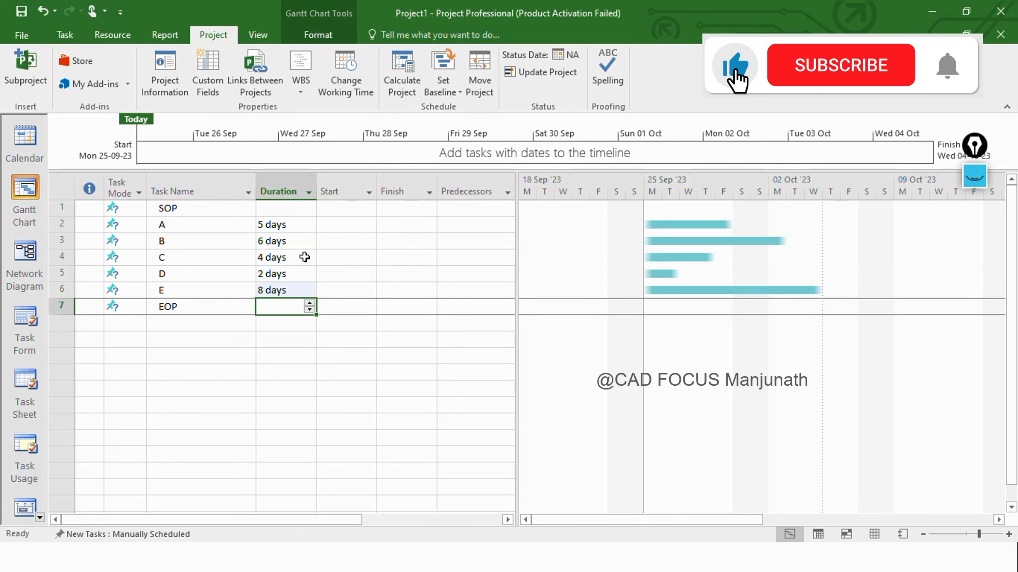
pyautogui.write('0')
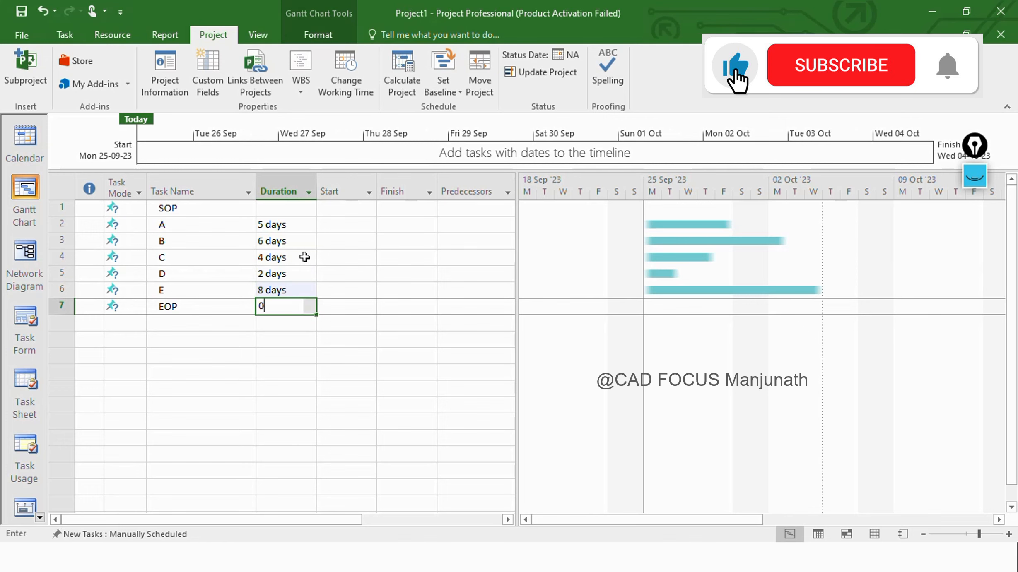
pyautogui.press('Return')
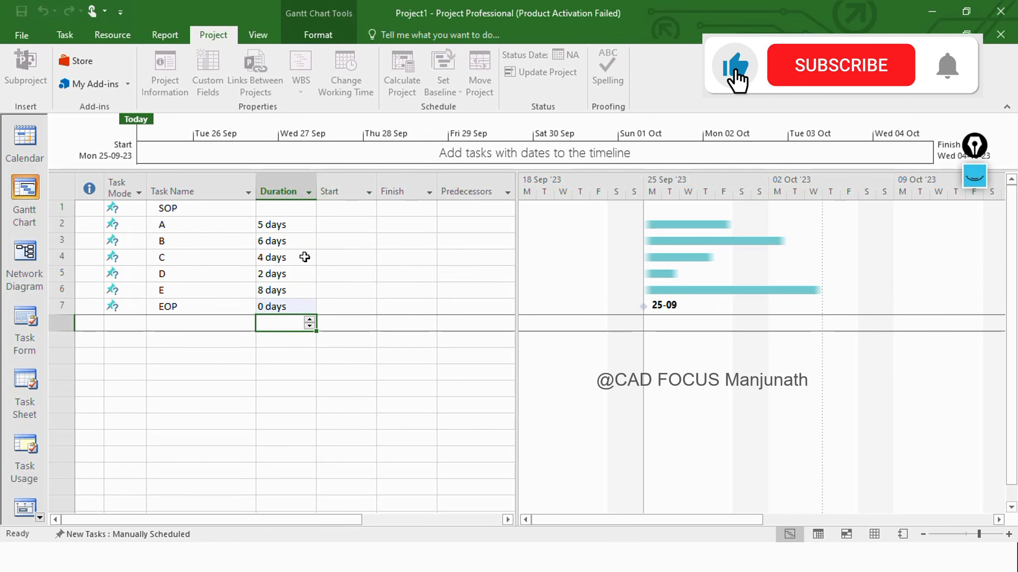
# Widen the Gantt chart area by moving its divider so the task table ends after the Finish column.
pyautogui.click(287, 308)
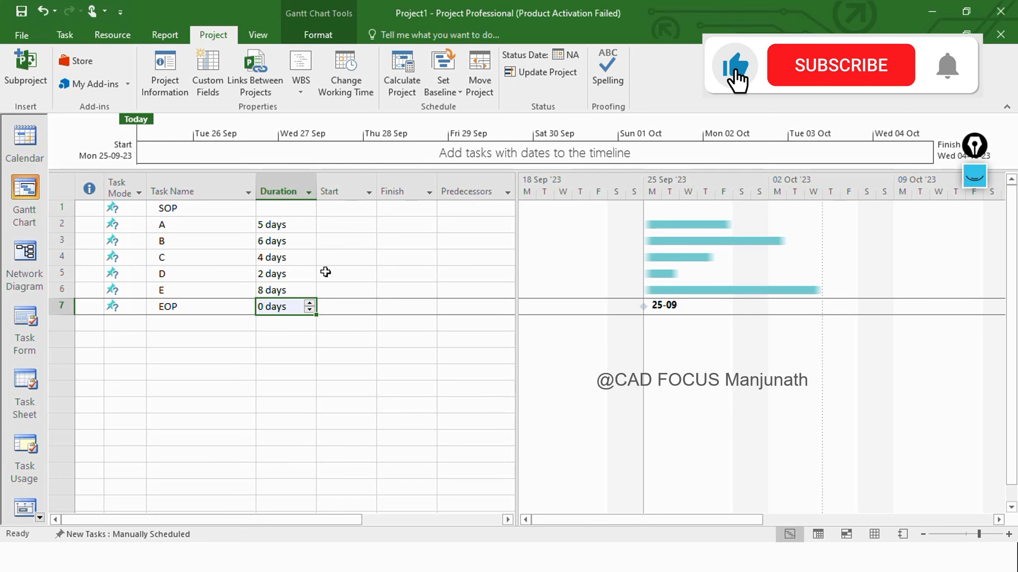
pyautogui.click(335, 224)
pyautogui.click(408, 225)
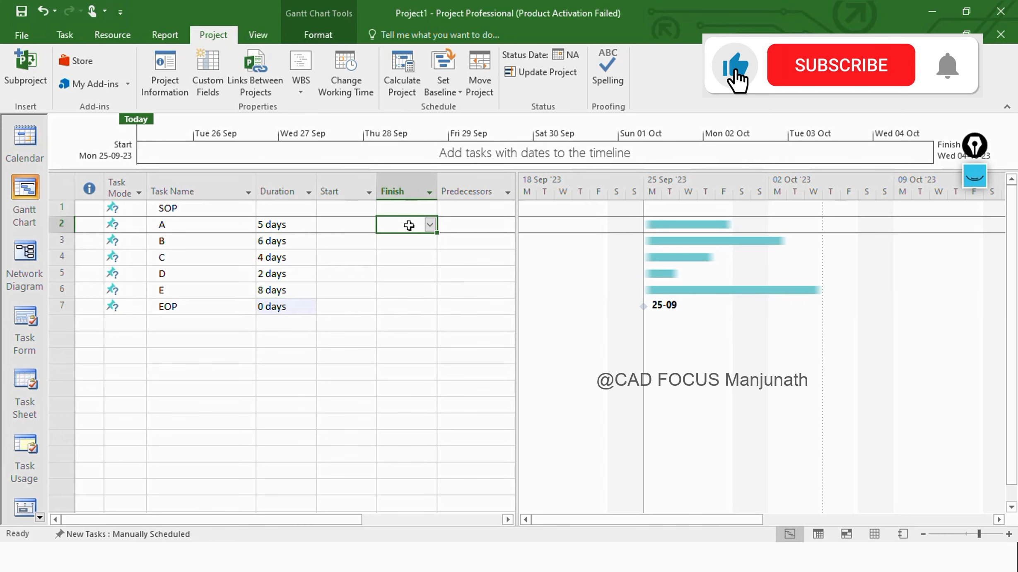
pyautogui.click(475, 227)
pyautogui.moveTo(517, 215); pyautogui.dragTo(439, 257)
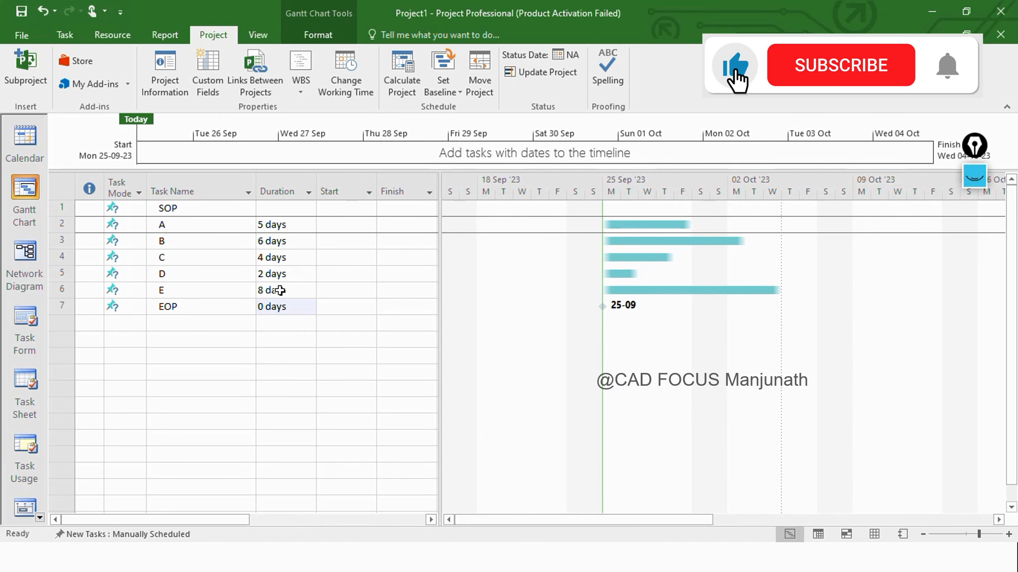